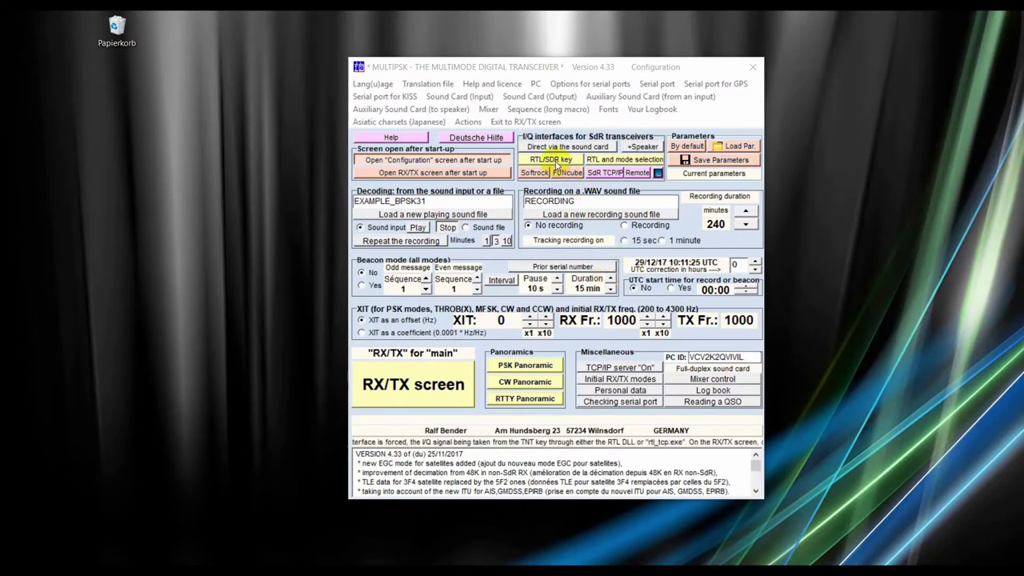
Connect the RTL/SDR key as the I/Q interface and bring up the RX/TX screen without the country map window
left_click(557, 162)
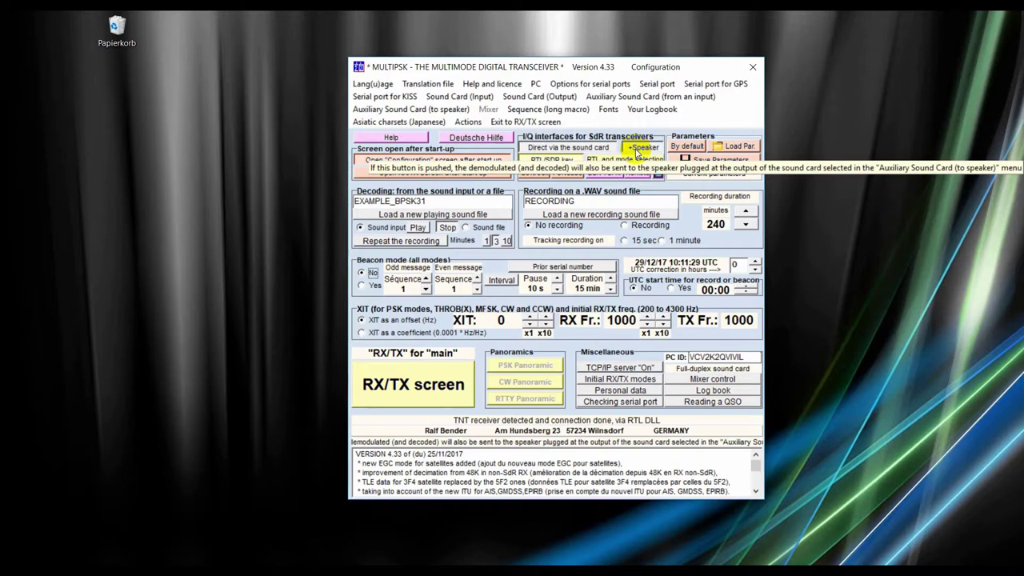
left_click(430, 391)
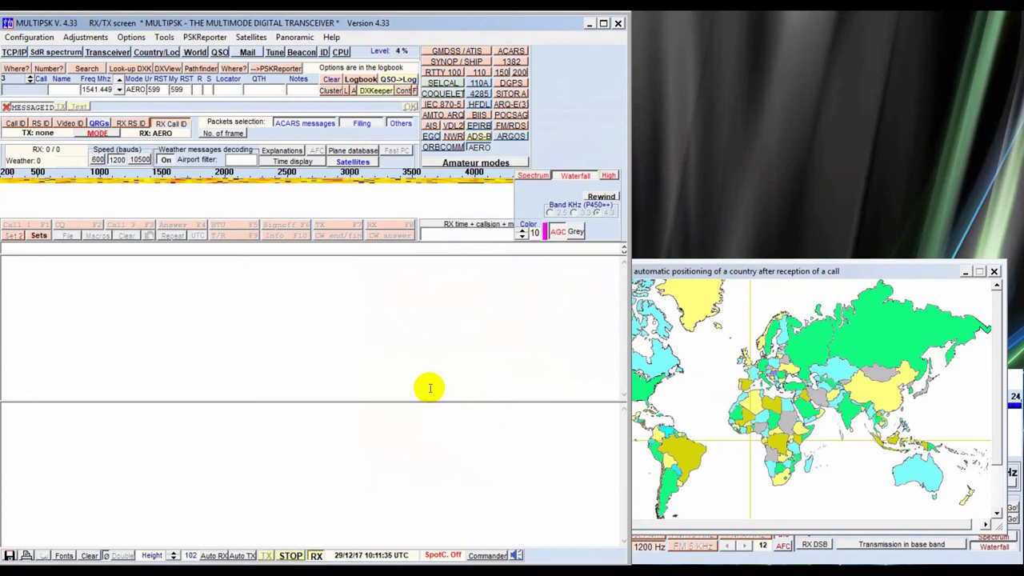
left_click(993, 272)
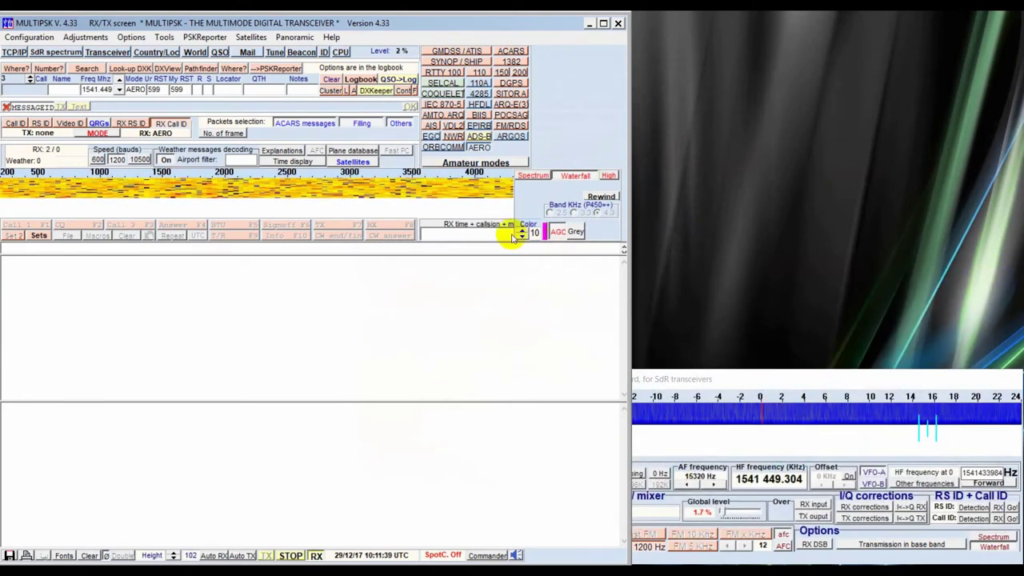
Switch reception to ORBCOMM mode and tune to satellite FM21 with the help of satellite tracking
left_click(453, 148)
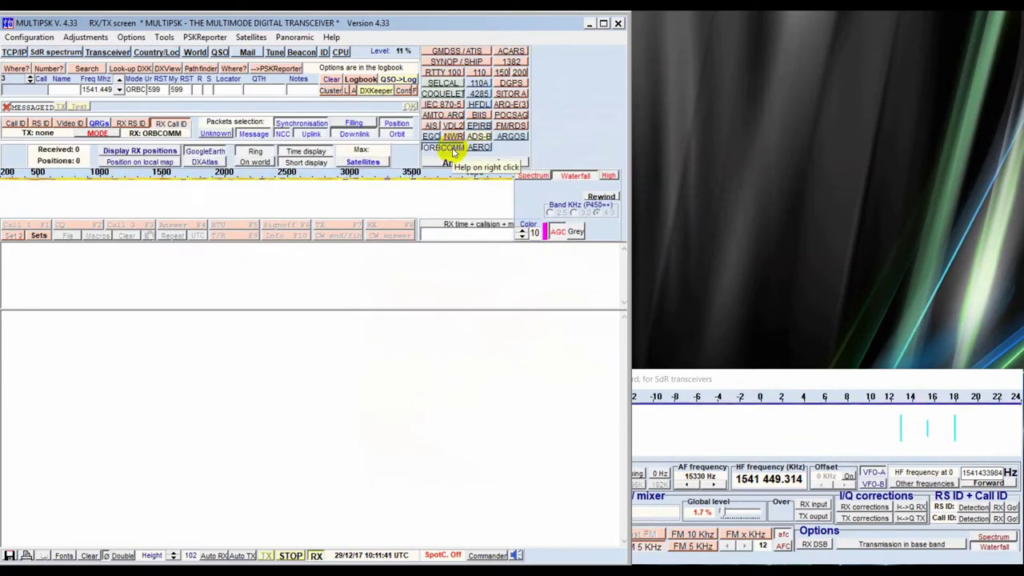
left_click(363, 162)
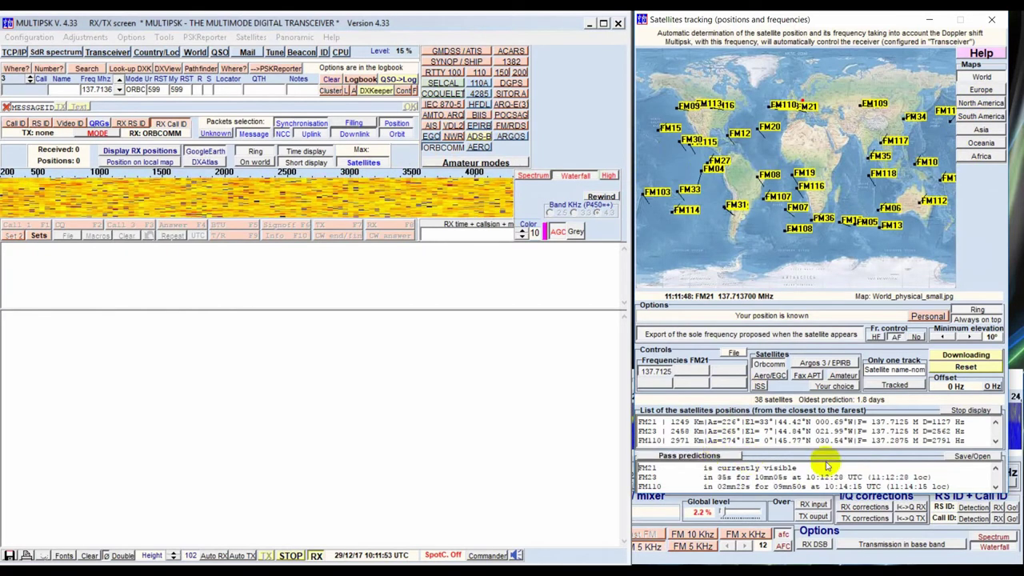
left_click(1014, 392)
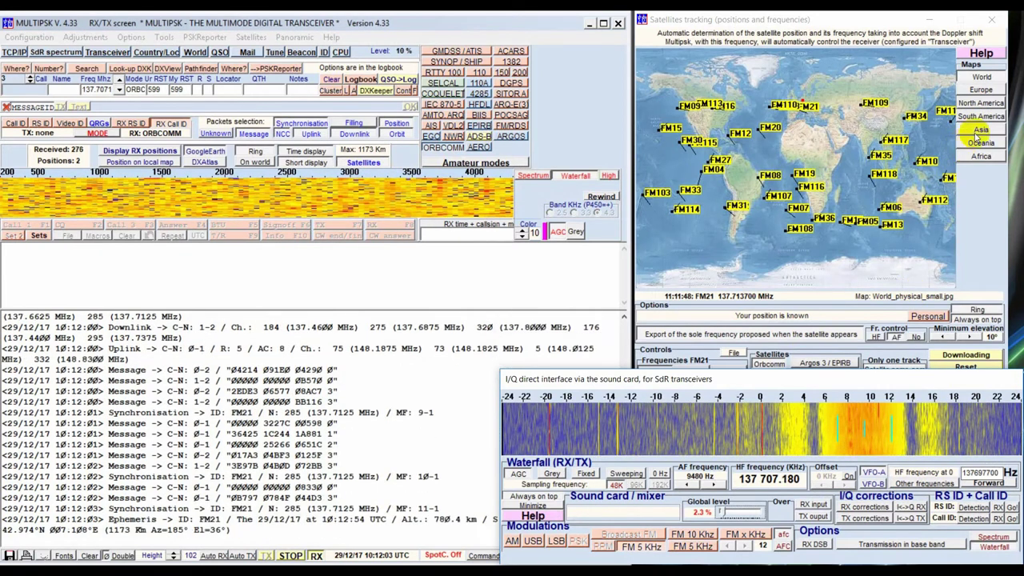
Show the satellite tracking on the Europe map and check FM21's signal in the I/Q interface window
left_click(979, 91)
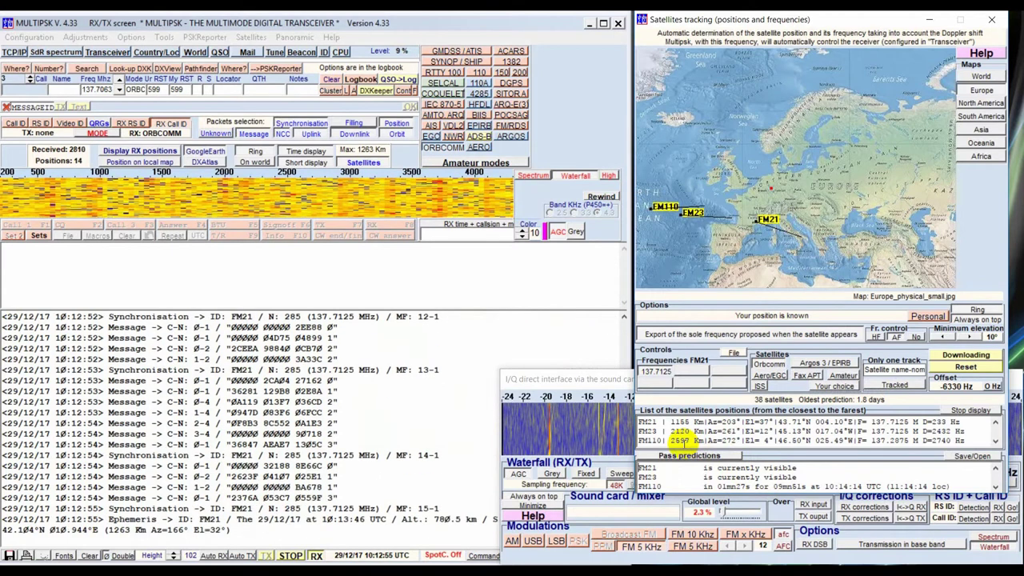
left_click(620, 379)
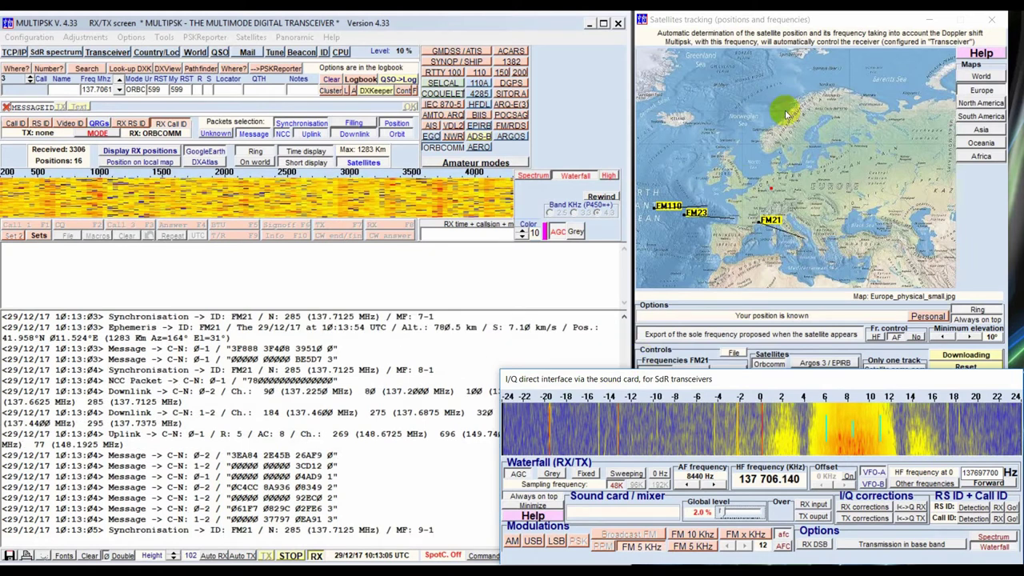
left_click(782, 19)
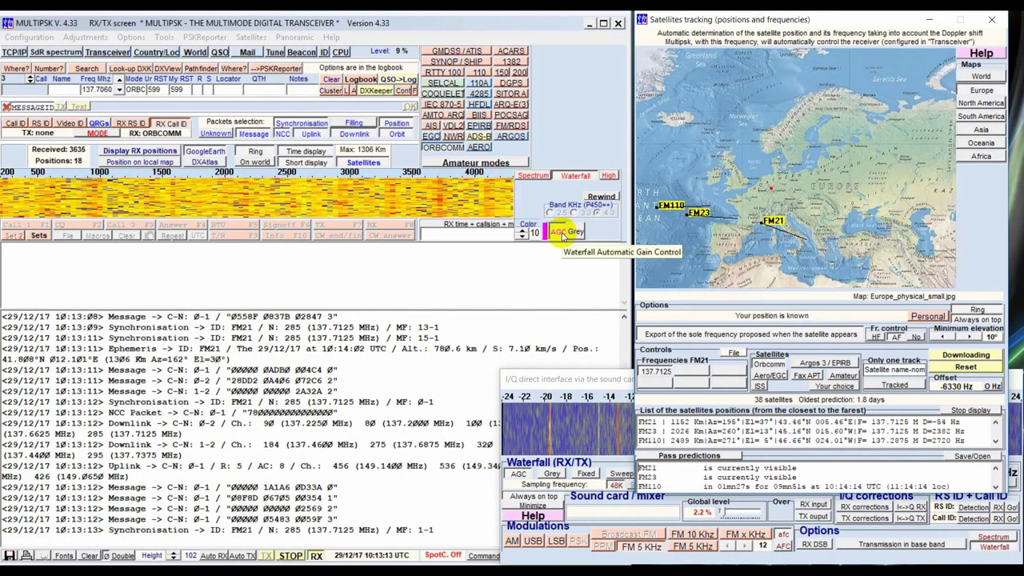
Display the received ORBCOMM satellite positions in Google Earth and inspect FM21's track relative to the home location
left_click(567, 131)
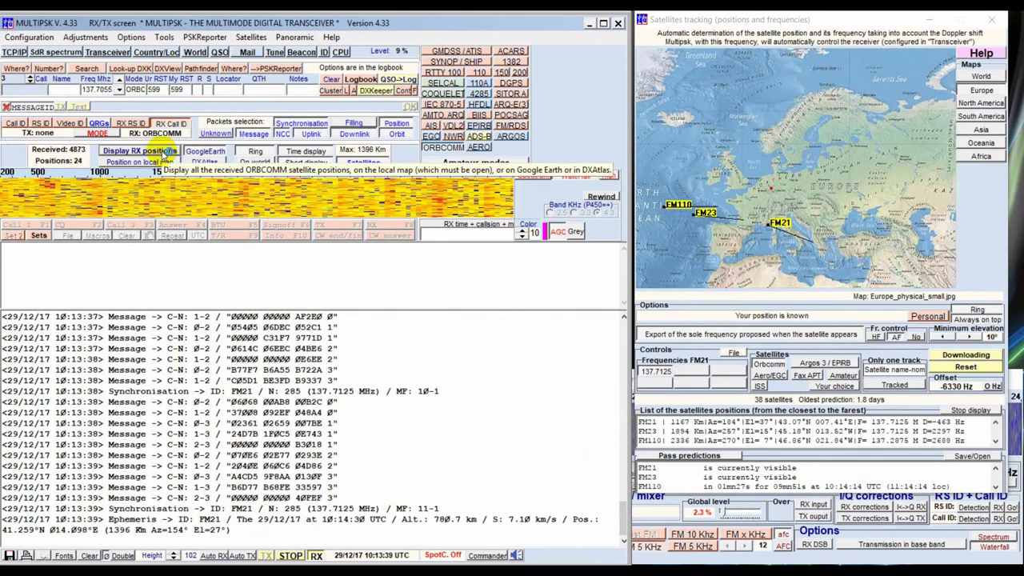
left_click(164, 153)
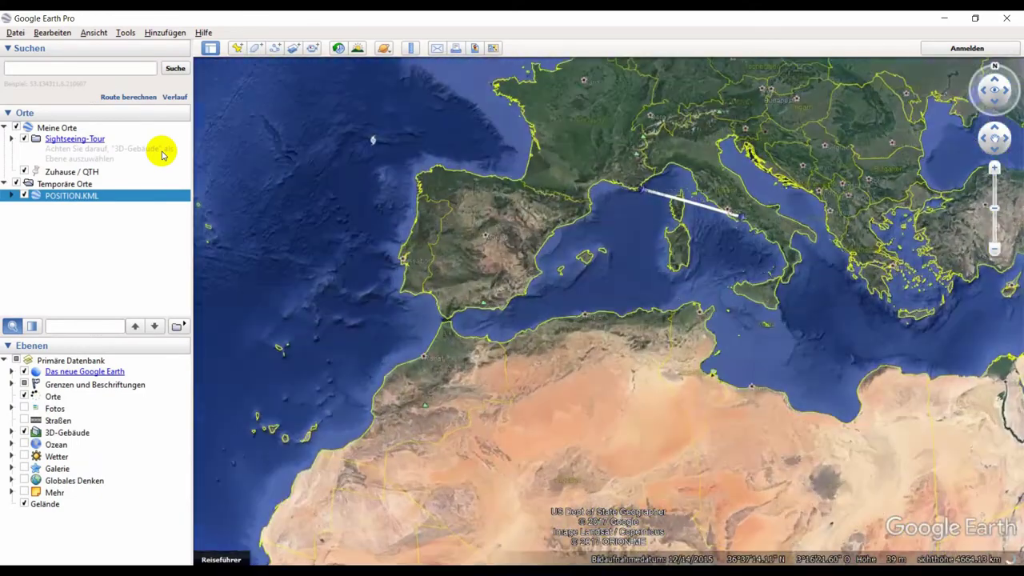
scroll(537, 217, "down", 3)
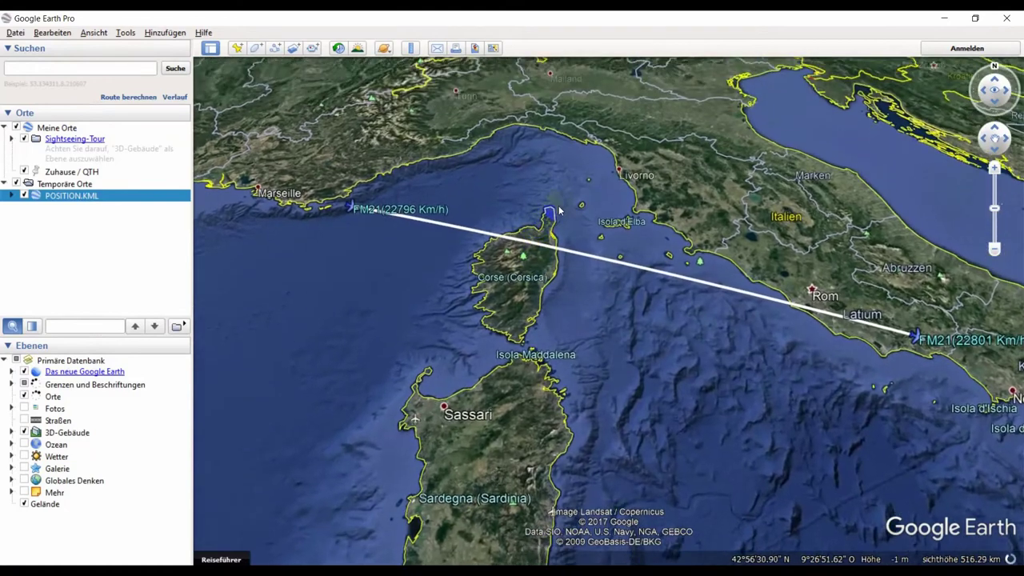
scroll(560, 204, "down", 3)
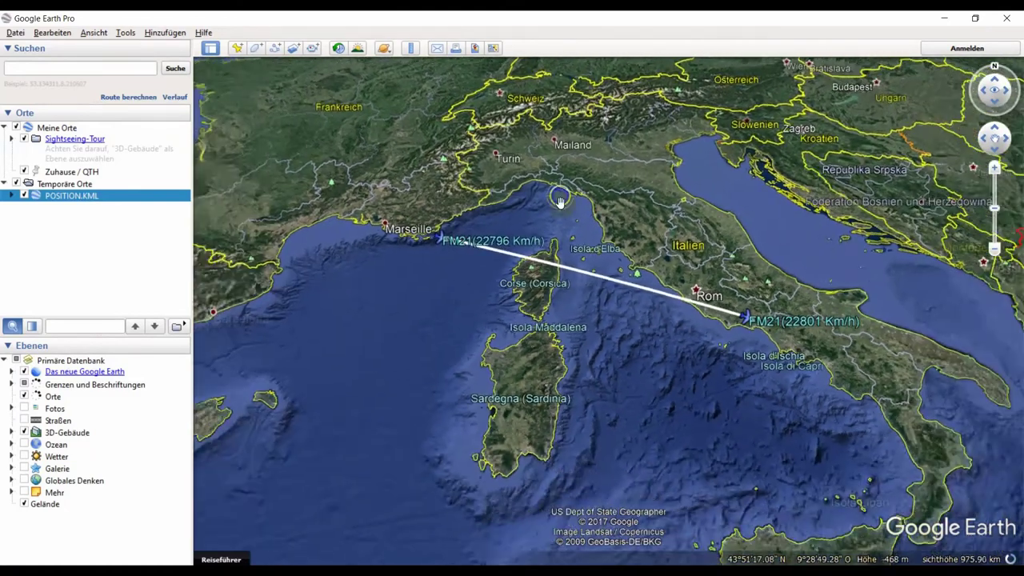
left_click_drag(584, 174, 573, 326)
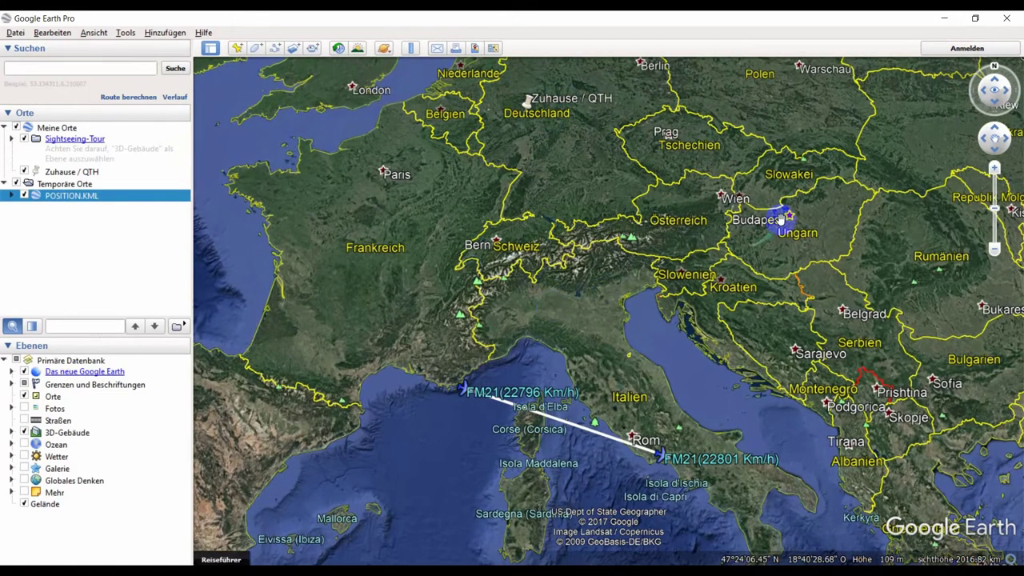
Close Google Earth and discard the unsaved temporary places
left_click(1005, 23)
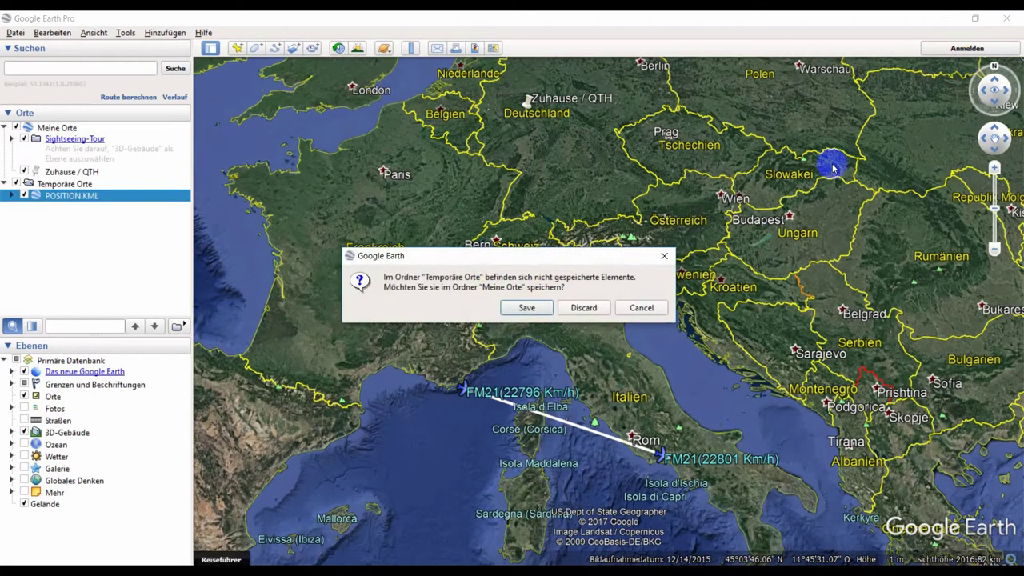
left_click(577, 305)
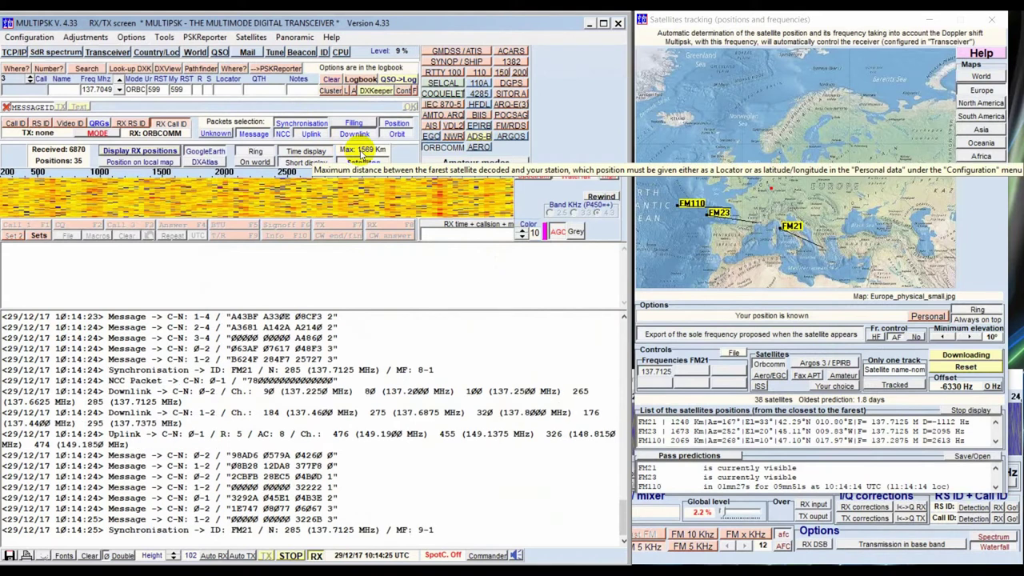
Switch the decoded messages to the unabbreviated display and examine FM21's ephemeris packet in the received text
left_click(392, 207)
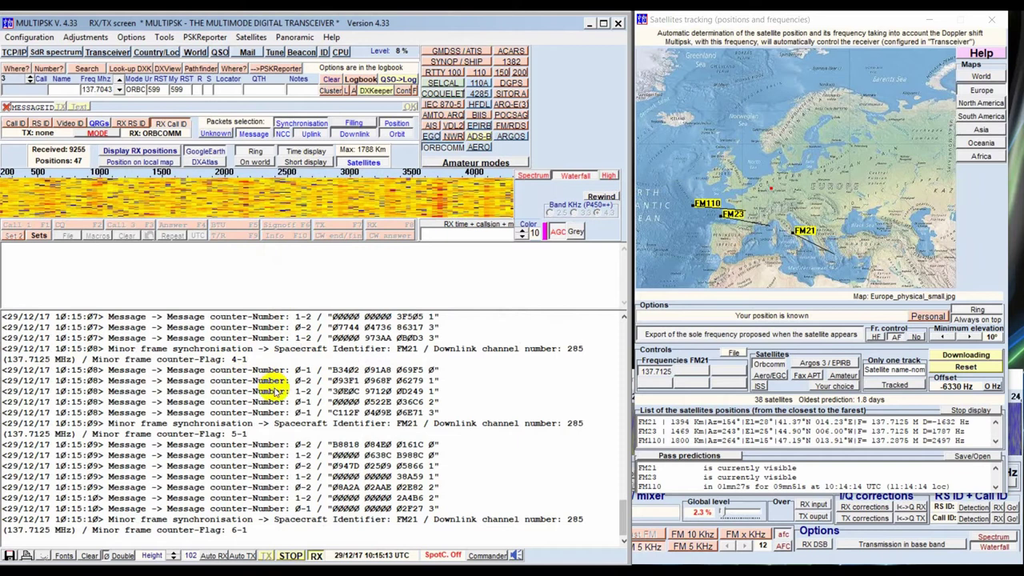
scroll(276, 391, "up", 3)
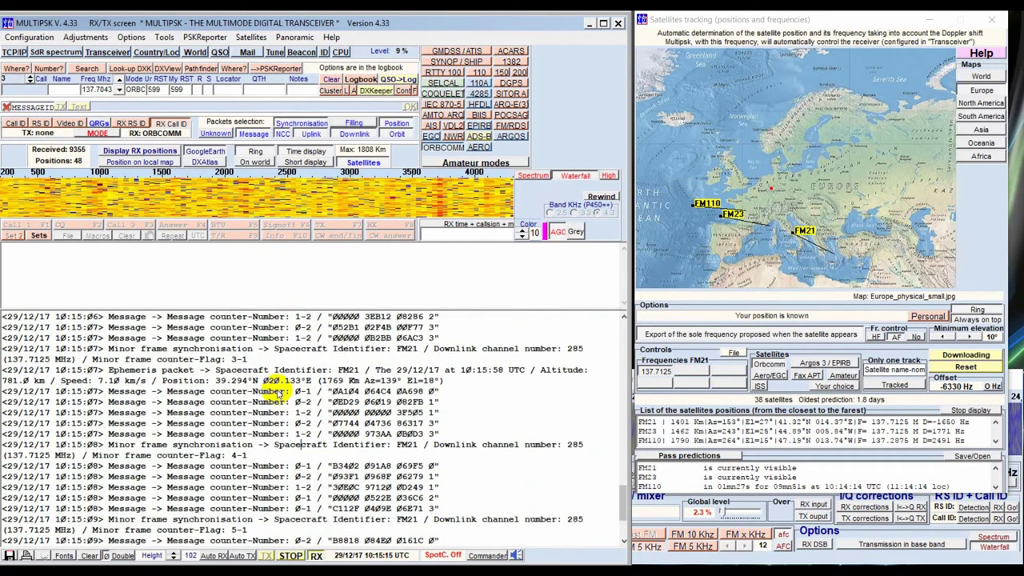
scroll(277, 392, "up", 1)
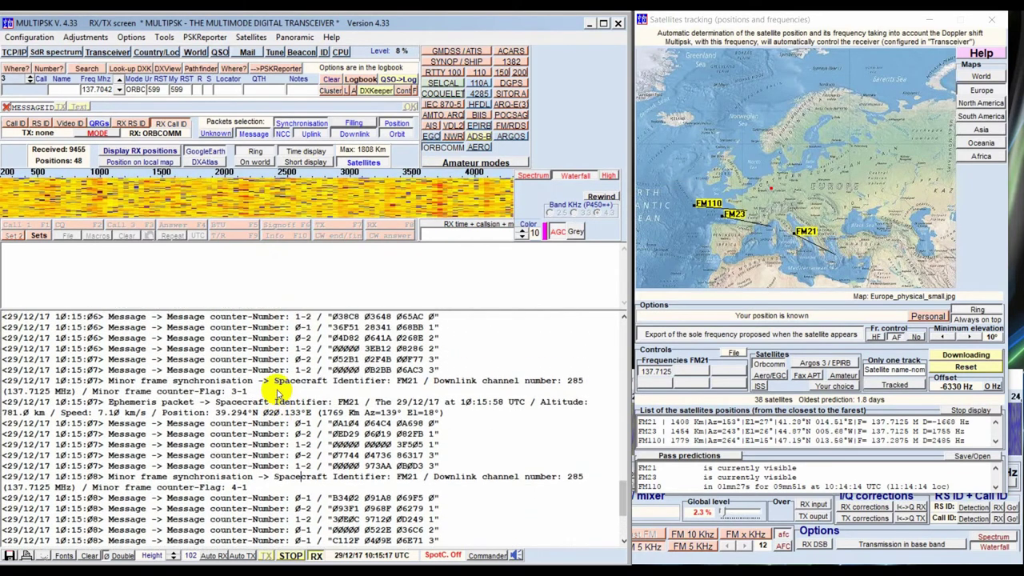
scroll(277, 391, "up", 2)
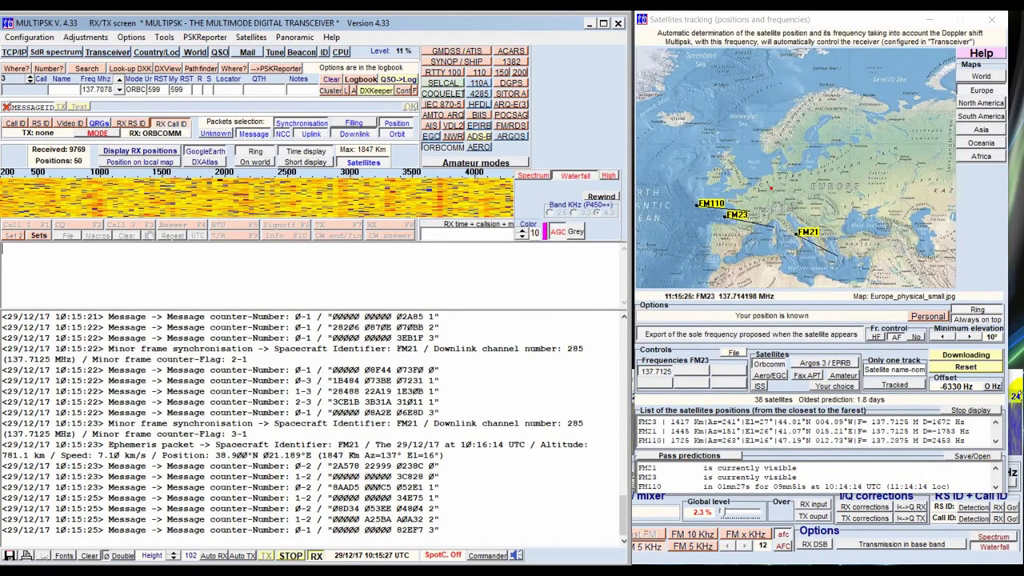
Retune the receiver to FM21's signal in the I/Q waterfall and return to satellite tracking
left_click(1012, 385)
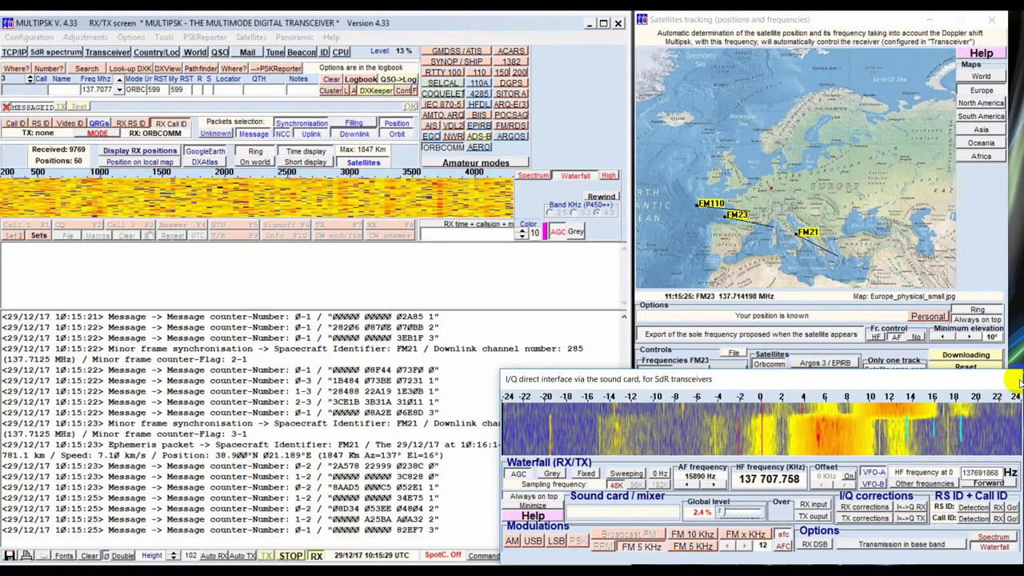
left_click(897, 416)
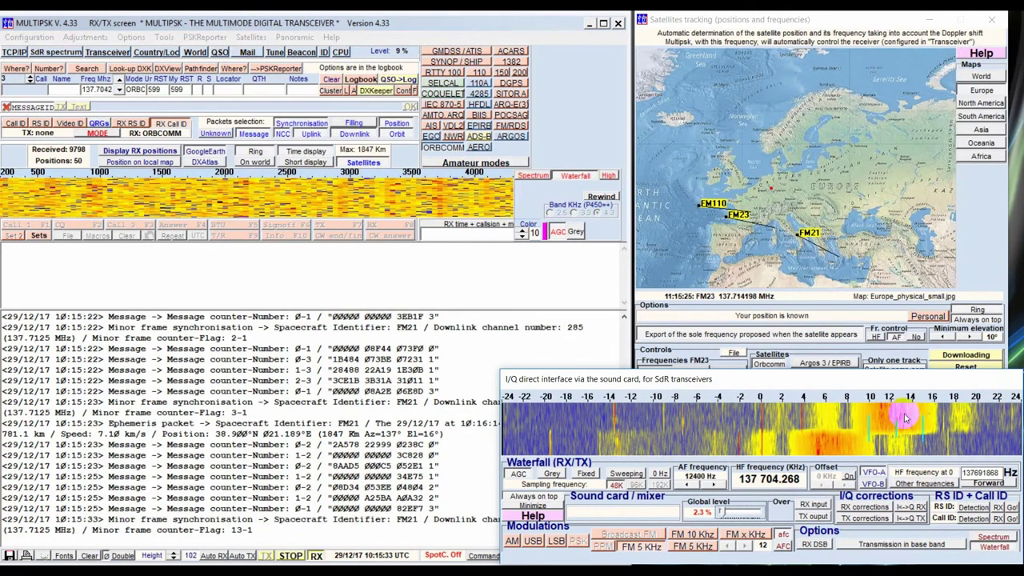
left_click(988, 272)
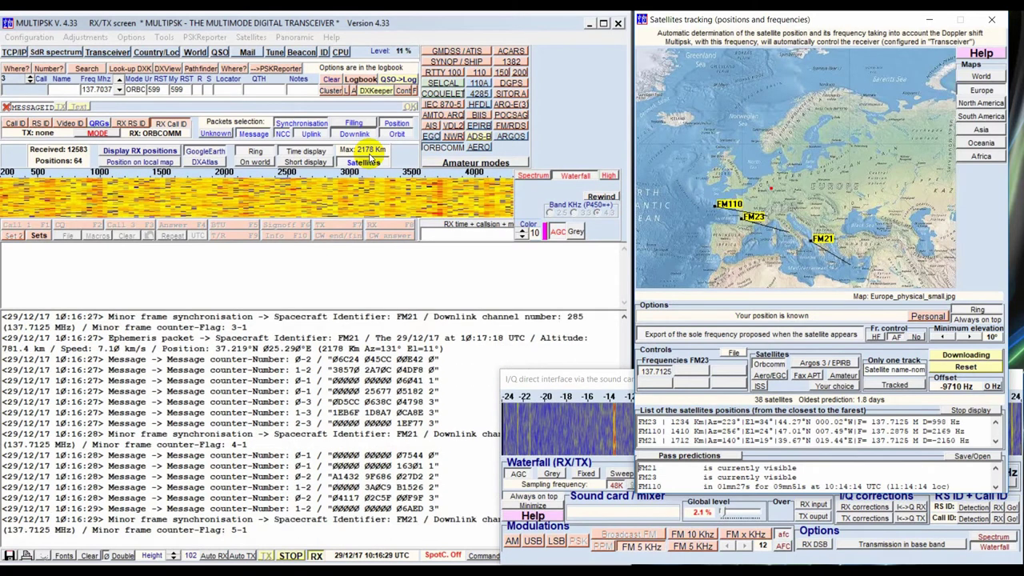
Restore the short message display and recalculate the satellite pass predictions
left_click(558, 142)
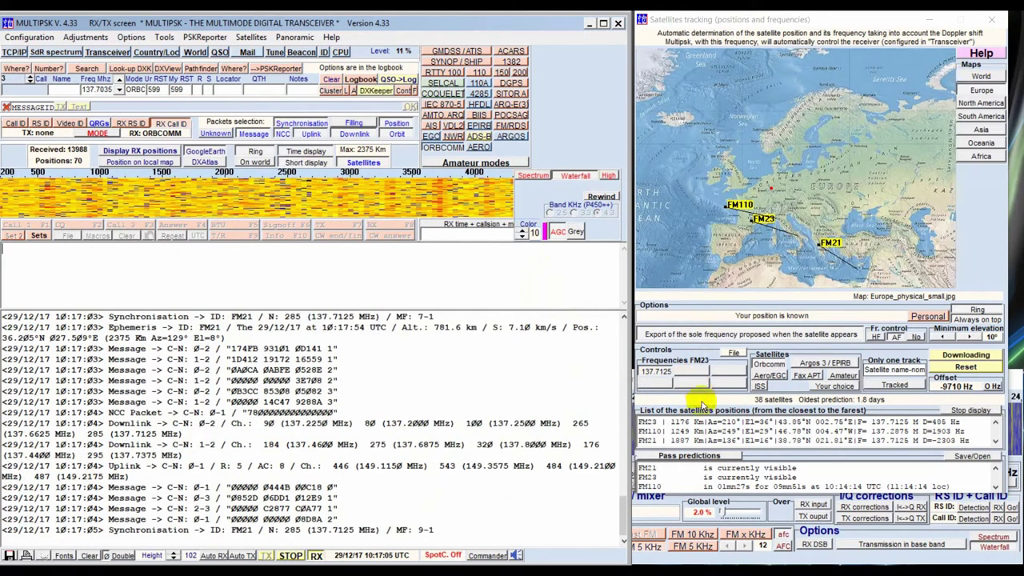
left_click(686, 460)
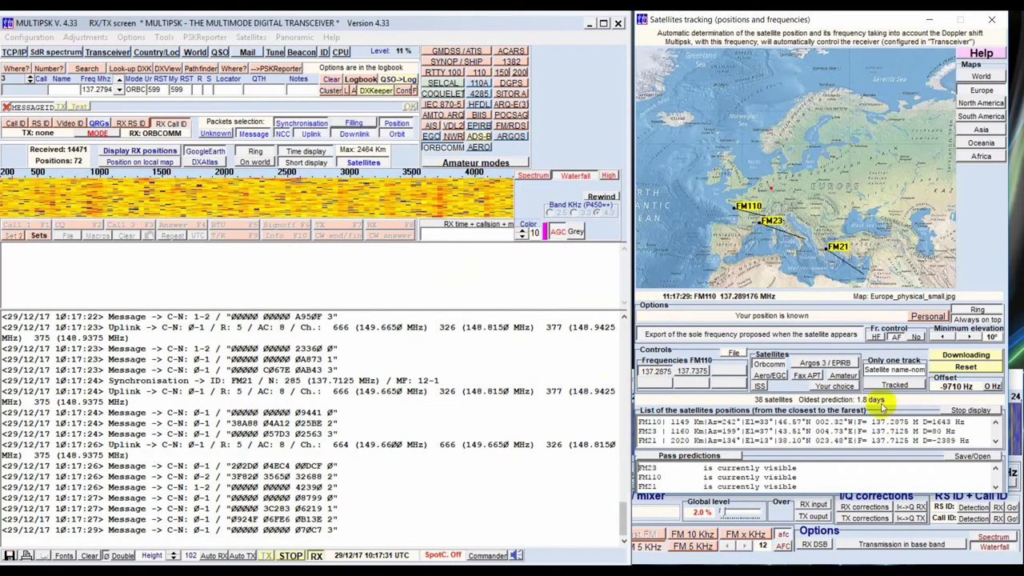
Tune the receiver to the 137.2875 MHz signal proposed for FM110 in the I/Q waterfall and return to satellite tracking
left_click(1014, 385)
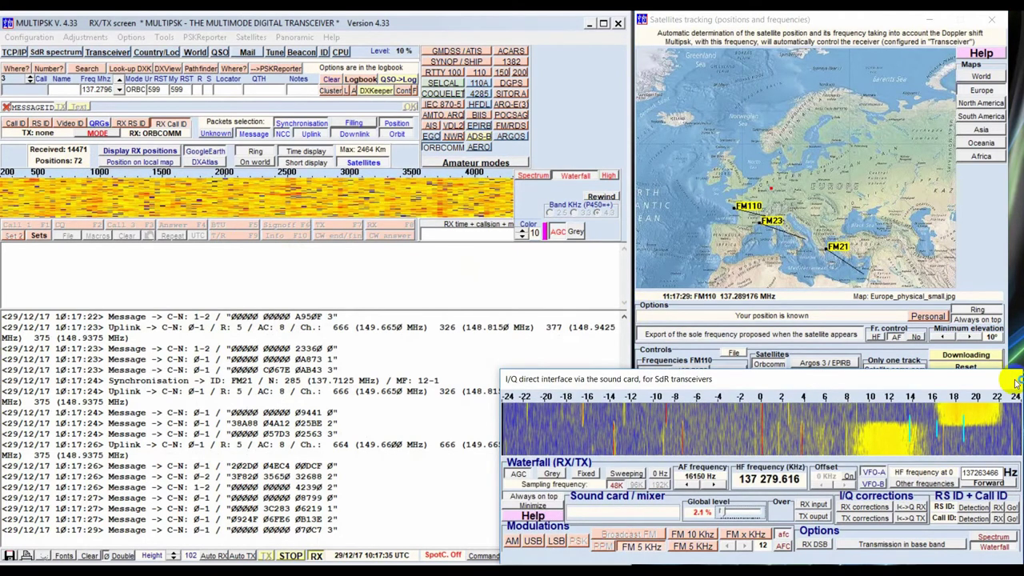
left_click(968, 418)
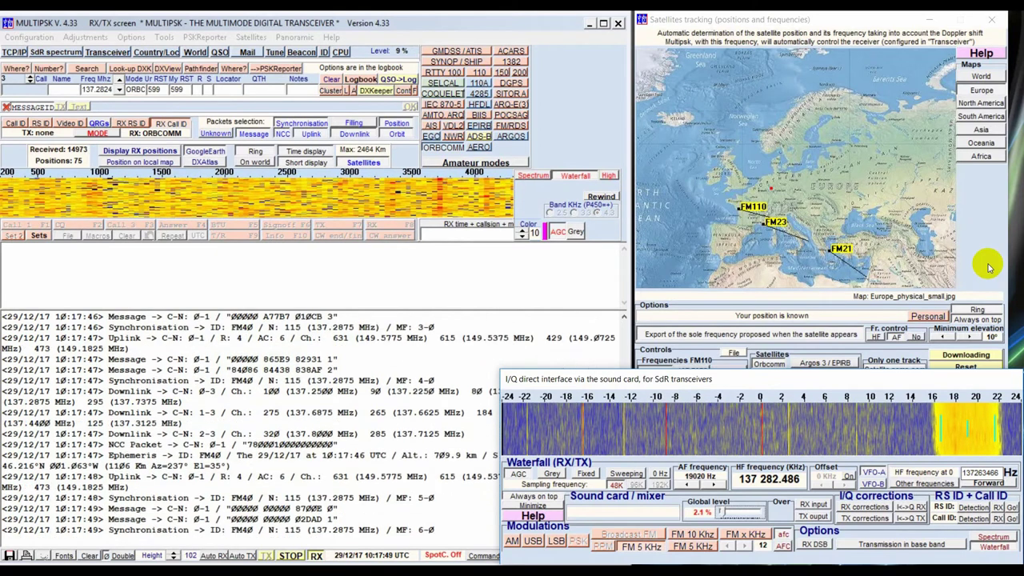
left_click(988, 267)
Display the updated received satellite positions in Google Earth and examine the FM21 and FM40 positions across Europe
left_click(141, 152)
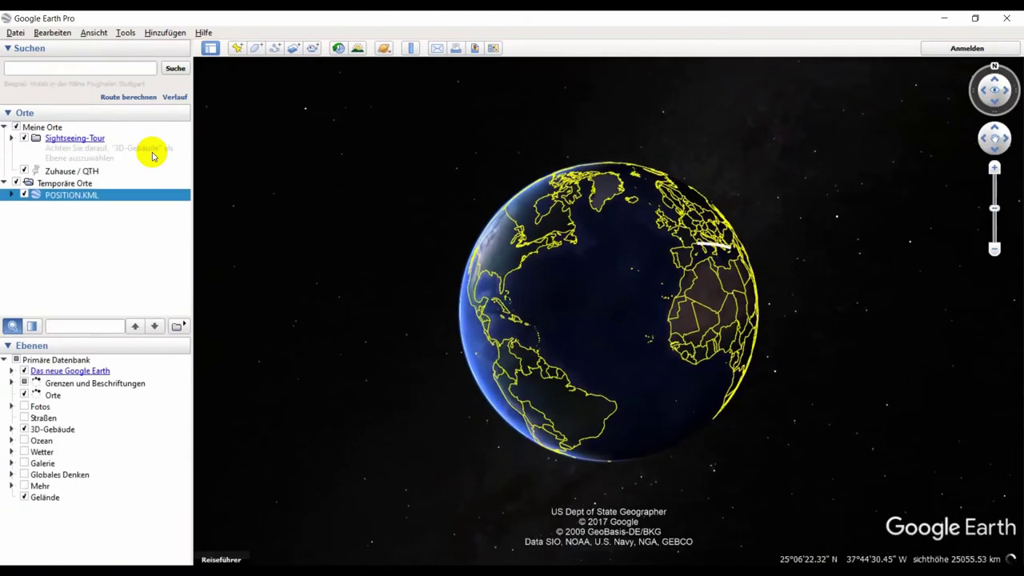
left_click_drag(229, 194, 670, 347)
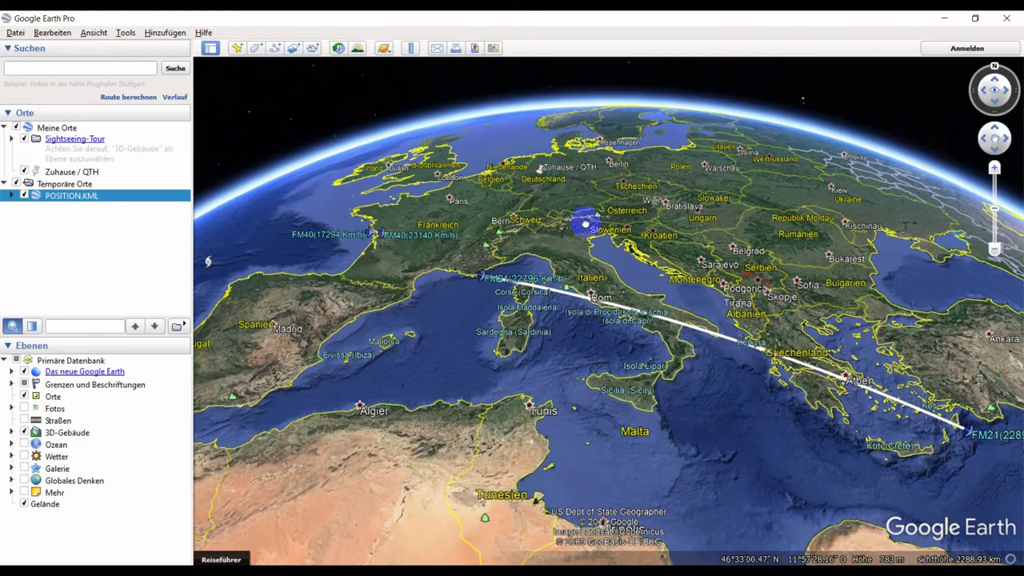
left_click_drag(584, 225, 469, 285)
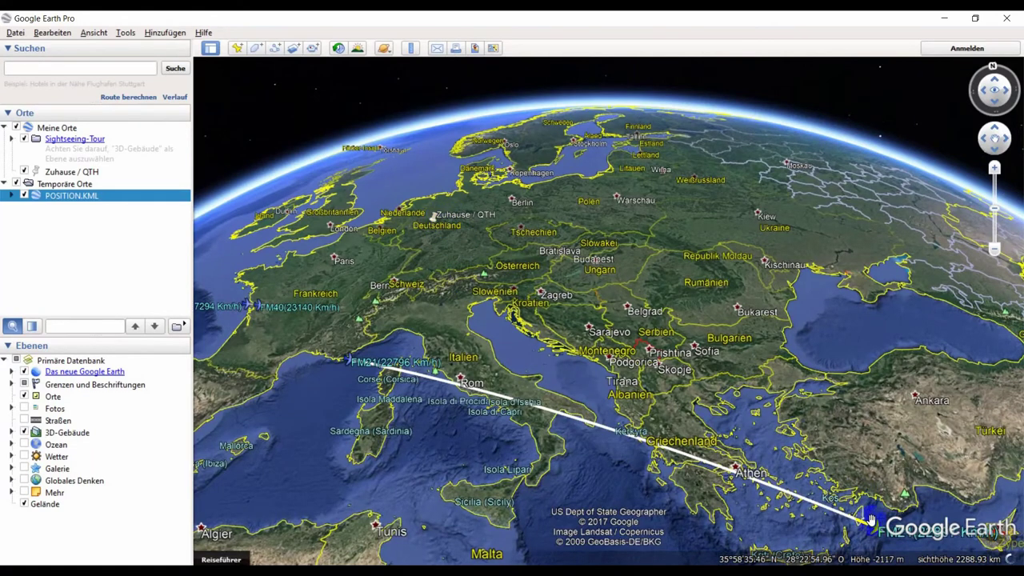
Exit Google Earth without saving the temporary places and return to MULTIPSK
left_click(1006, 17)
left_click(587, 310)
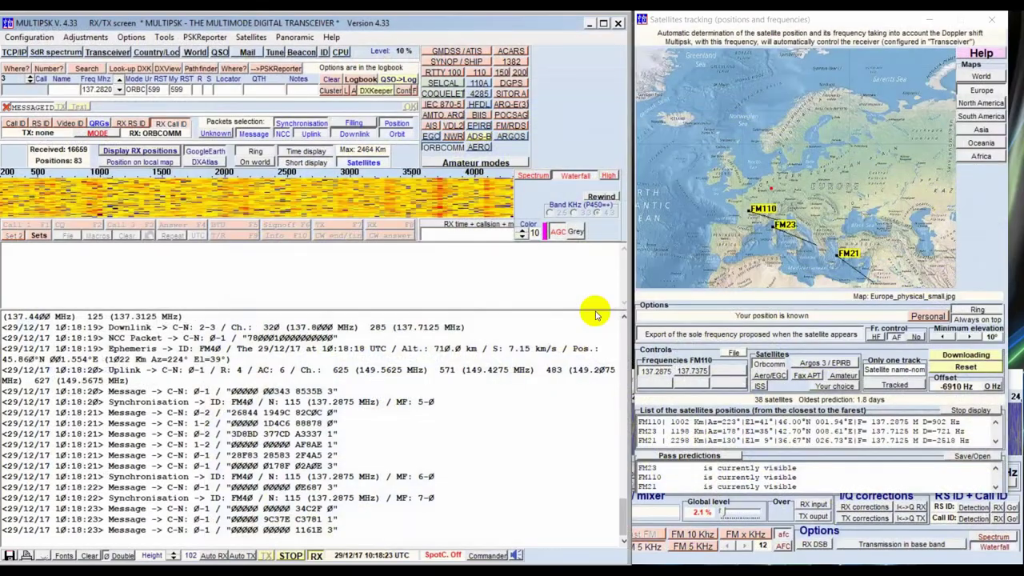